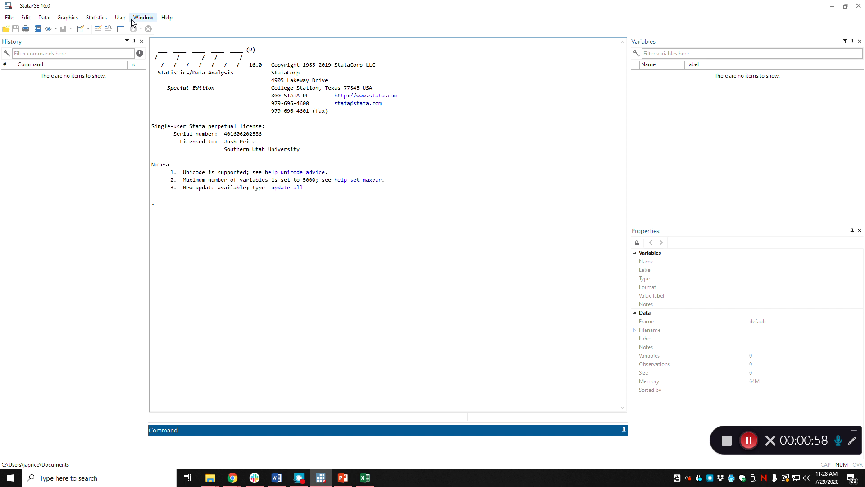
Step: Open the Data Editor in browse mode to examine its layout, and close it again
{"action": "left_click", "coordinate": [109, 30]}
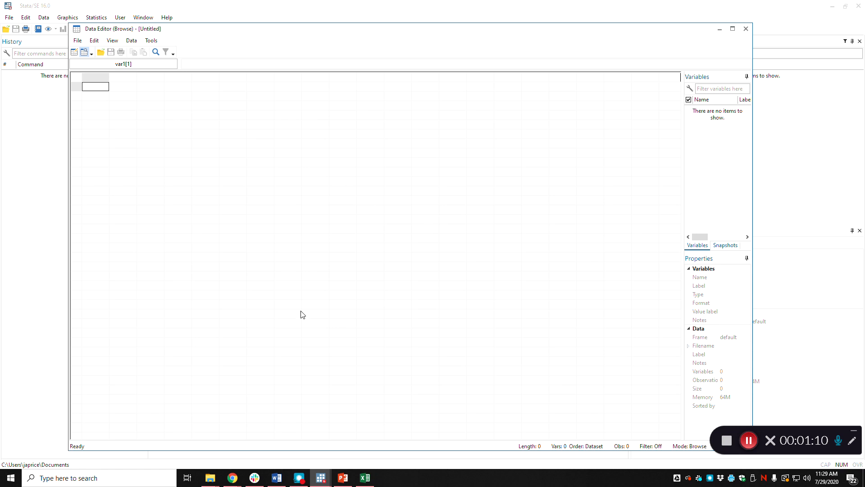
{"action": "left_click", "coordinate": [746, 29]}
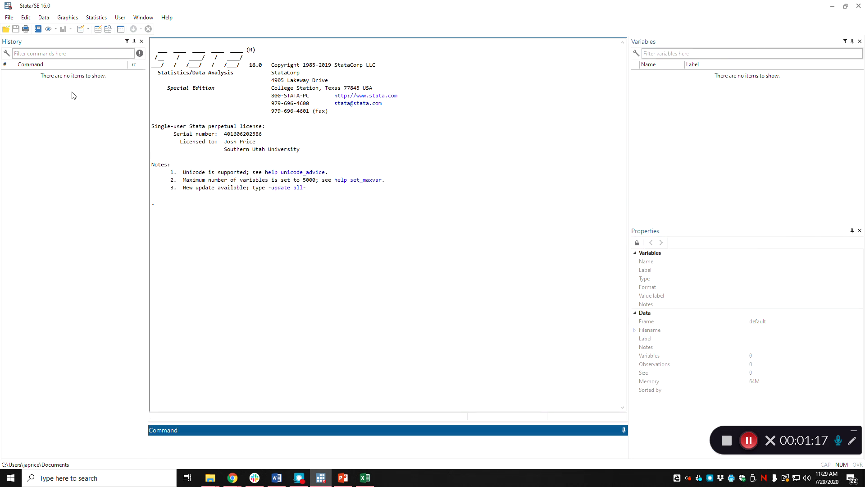
Step: Create a new do-file and write the title comment "* STATA Training 1 *" on its first line
{"action": "left_click", "coordinate": [82, 30]}
{"action": "left_click_drag", "start_coordinate": [297, 71], "coordinate": [380, 57]}
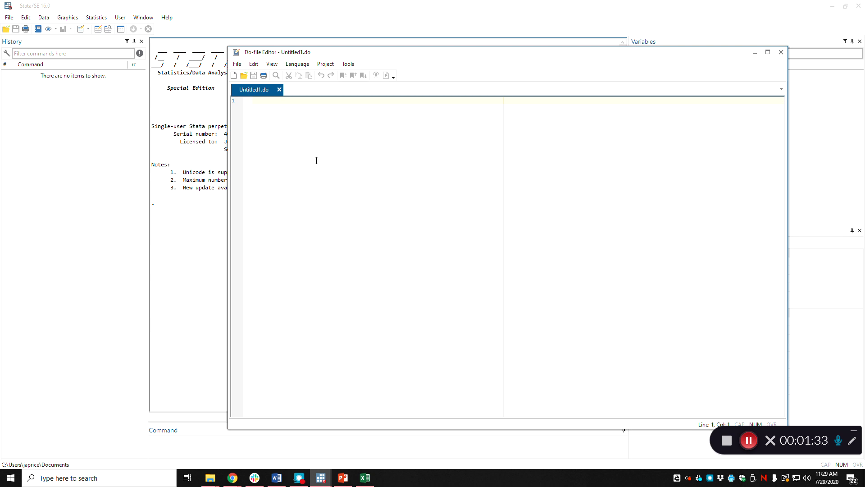
{"action": "type", "text": "*   STATA TRaining"}
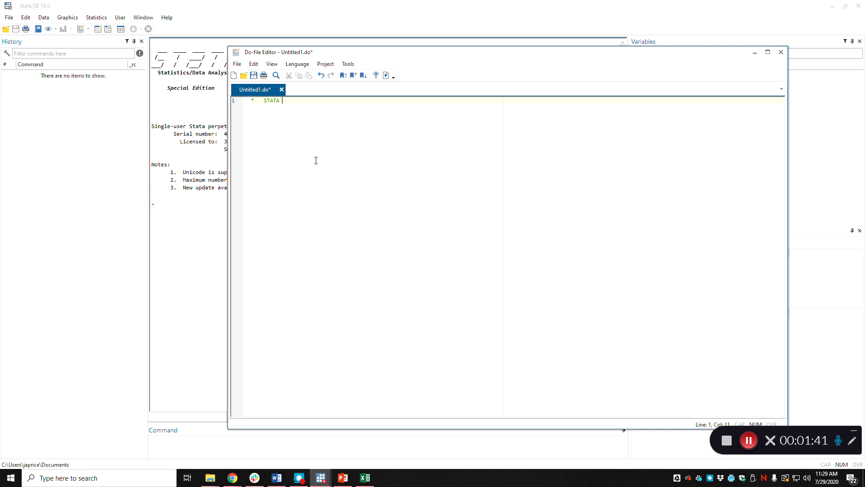
{"action": "key", "text": "BackSpace"}
{"action": "key", "text": "BackSpace"}
{"action": "key", "text": "BackSpace"}
{"action": "key", "text": "BackSpace"}
{"action": "key", "text": "BackSpace"}
{"action": "key", "text": "BackSpace"}
{"action": "type", "text": "raining 1 *"}
Step: Add the comment "* objective 1 - STATA layout *" on line 3, below the do-file's title
{"action": "key", "text": "Return"}
{"action": "type", "text": "c"}
{"action": "type", "text": "bje"}
{"action": "type", "text": "ctive 1"}
{"action": "type", "text": " - STTA"}
{"action": "key", "text": "BackSpace"}
{"action": "type", "text": "ATA layout *"}
{"action": "key", "text": "Return"}
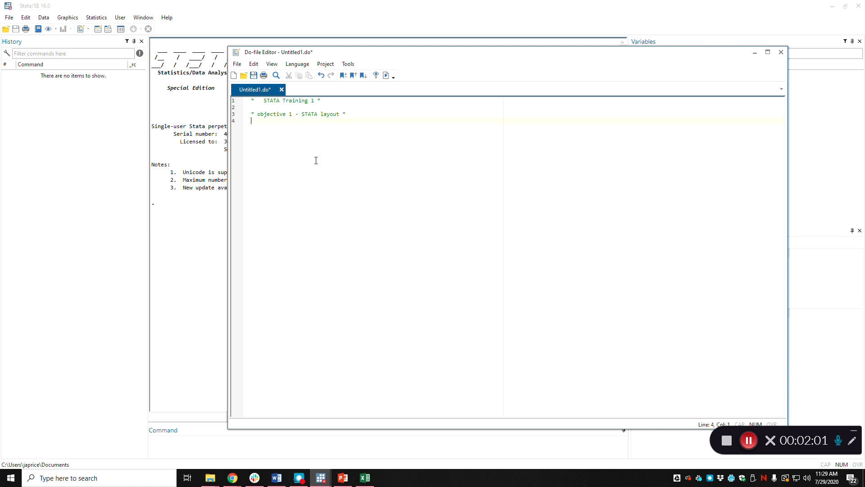
Step: Add the comment "* objective 2 - Load data sets *" on line 5 of the do-file
{"action": "left_click", "coordinate": [330, 5]}
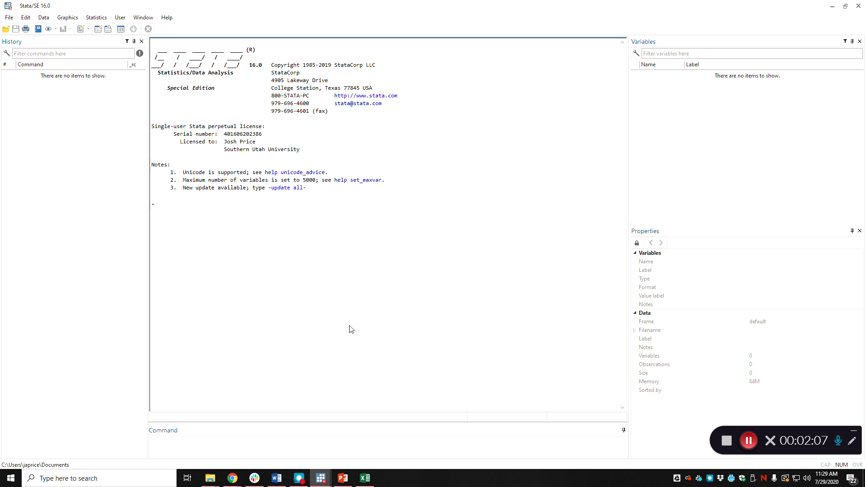
{"action": "key", "text": "alt+Tab"}
{"action": "left_click", "coordinate": [347, 132]}
{"action": "key", "text": "Return"}
{"action": "type", "text": "*opbjecti"}
{"action": "key", "text": "BackSpace"}
{"action": "key", "text": "BackSpace"}
{"action": "key", "text": "BackSpace"}
{"action": "key", "text": "BackSpace"}
{"action": "key", "text": "BackSpace"}
{"action": "key", "text": "BackSpace"}
{"action": "key", "text": "BackSpace"}
{"action": "key", "text": "BackSpace"}
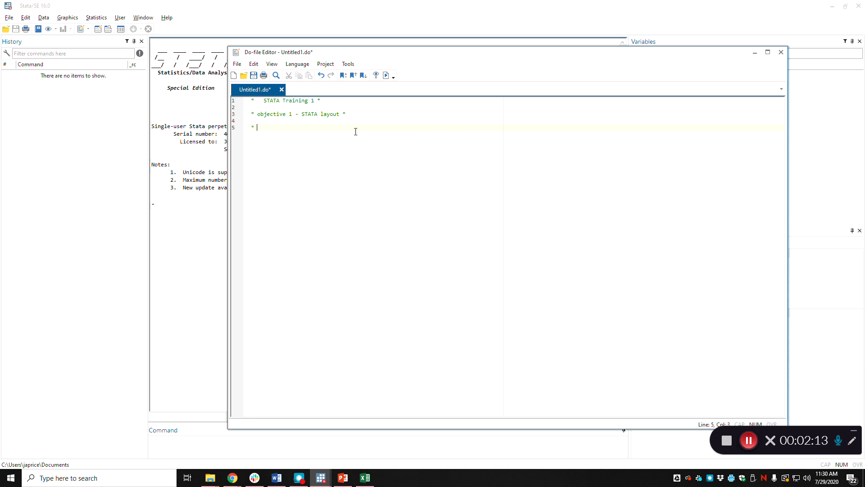
{"action": "type", "text": "objective 2 - I"}
{"action": "type", "text": "oad data sets *"}
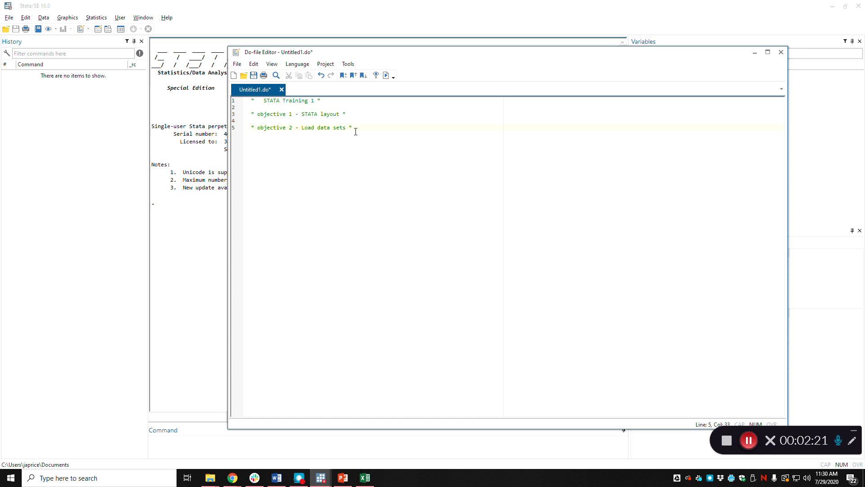
Step: Add the indented comment "* first type - STATA .dta *" under objective 2 and begin a use command below it
{"action": "key", "text": "Return"}
{"action": "key", "text": "Tab"}
{"action": "type", "text": "* first type -"}
{"action": "left_click", "coordinate": [751, 444]}
{"action": "left_click", "coordinate": [751, 443]}
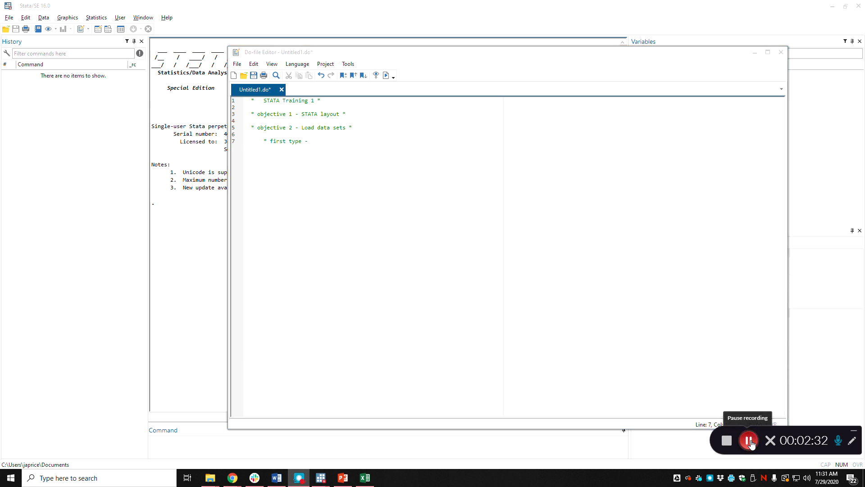
{"action": "left_click", "coordinate": [342, 141]}
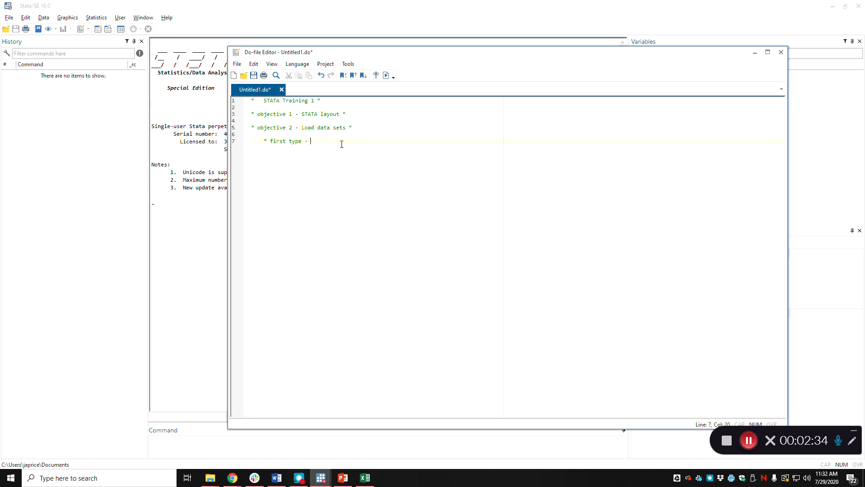
{"action": "type", "text": "STATA .dta *"}
{"action": "key", "text": "Return"}
Step: Look up the help entry for the use command to examine its syntax, and minimize the help viewer
{"action": "left_click", "coordinate": [183, 444]}
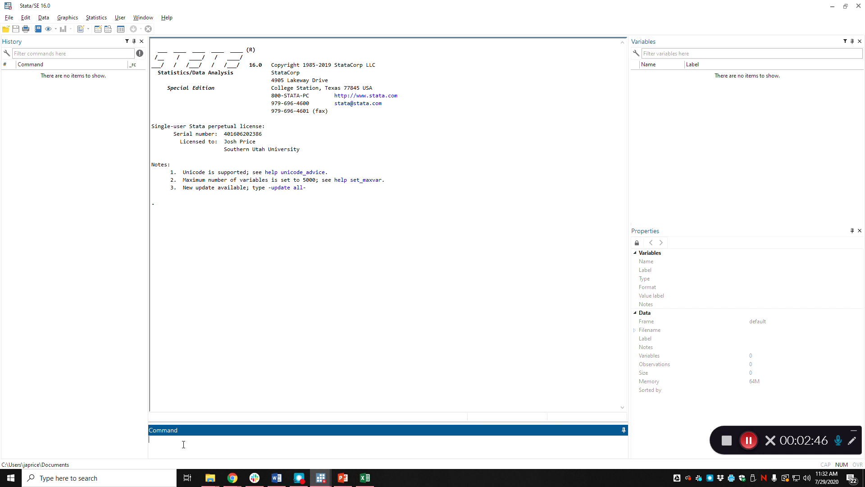
{"action": "type", "text": "help use"}
{"action": "key", "text": "Return"}
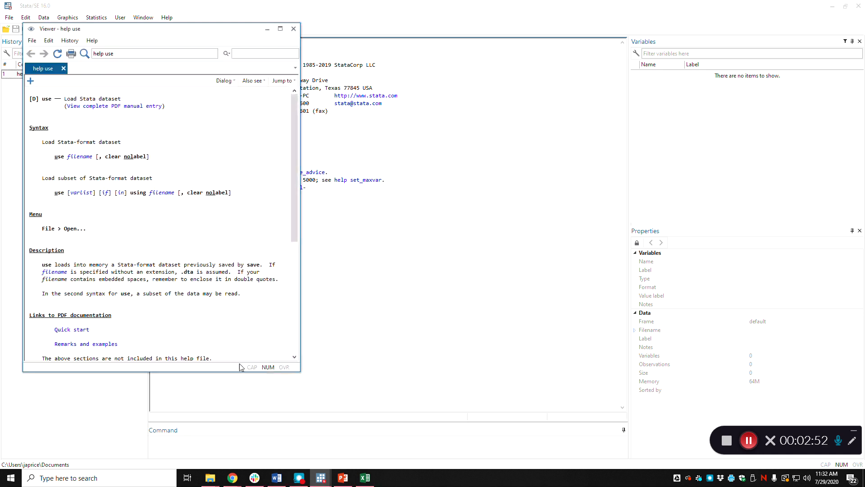
{"action": "left_click_drag", "start_coordinate": [139, 33], "coordinate": [352, 57]}
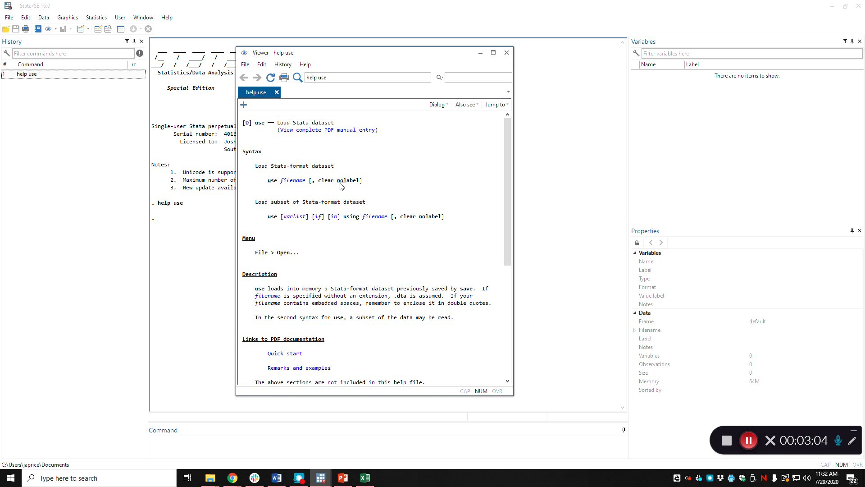
{"action": "left_click", "coordinate": [477, 52]}
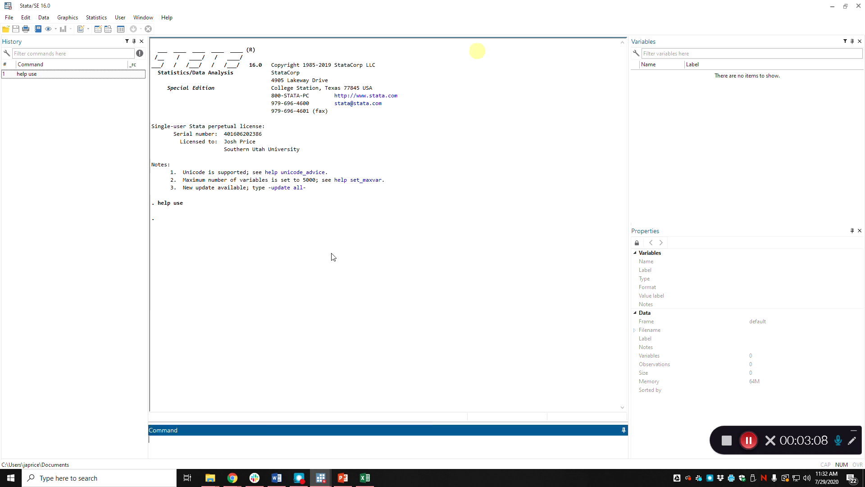
Step: Copy the path of the data sets folder inside Training 1 from File Explorer and paste it after use in the do-file
{"action": "left_click", "coordinate": [319, 479]}
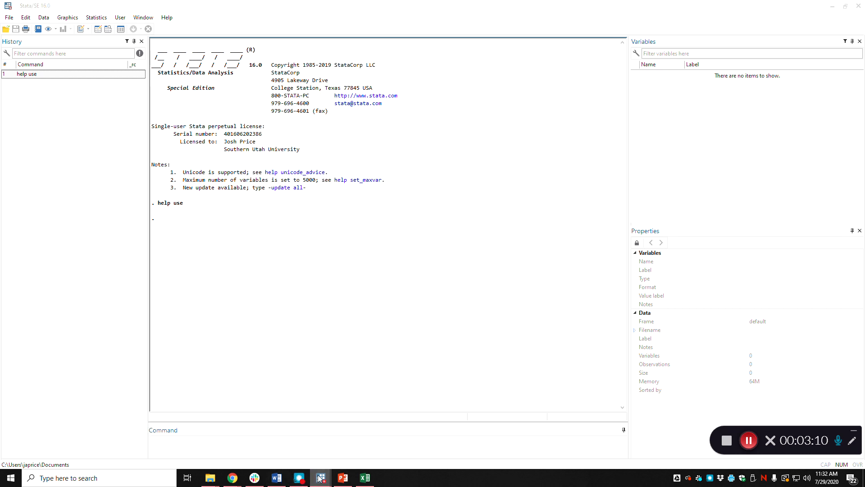
{"action": "left_click", "coordinate": [337, 442]}
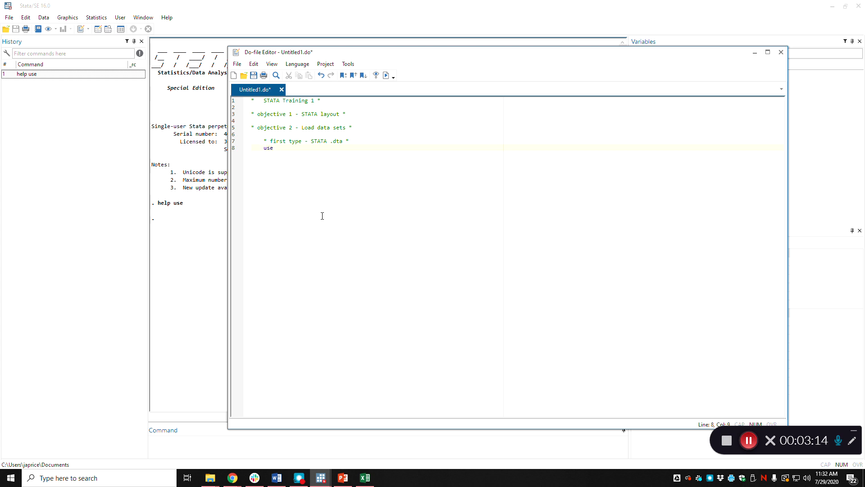
{"action": "left_click", "coordinate": [210, 478]}
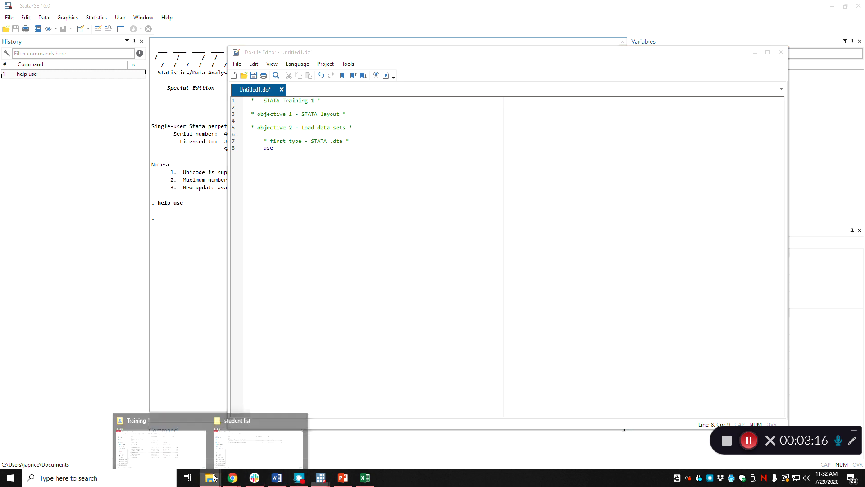
{"action": "left_click", "coordinate": [182, 463]}
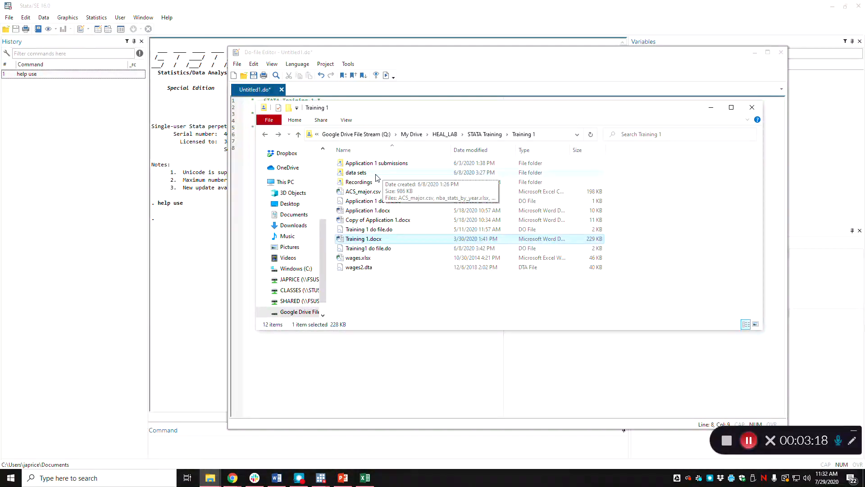
{"action": "double_click", "coordinate": [380, 173]}
{"action": "left_click", "coordinate": [505, 135]}
{"action": "key", "text": "ctrl+c"}
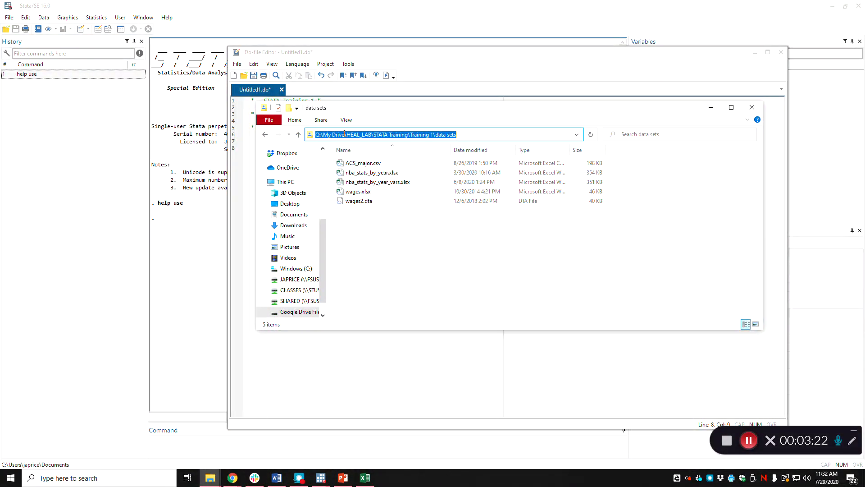
{"action": "left_click", "coordinate": [272, 22]}
{"action": "mouse_move", "coordinate": [321, 477]}
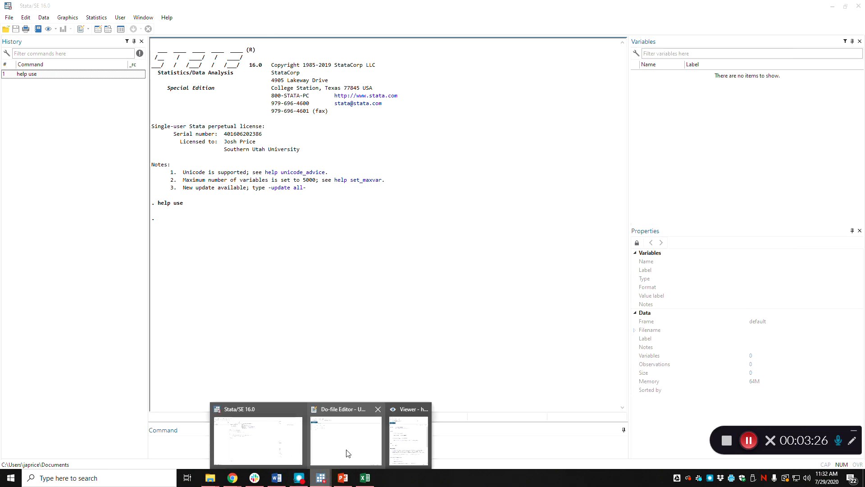
{"action": "left_click", "coordinate": [348, 452]}
{"action": "key", "text": "ctrl+v"}
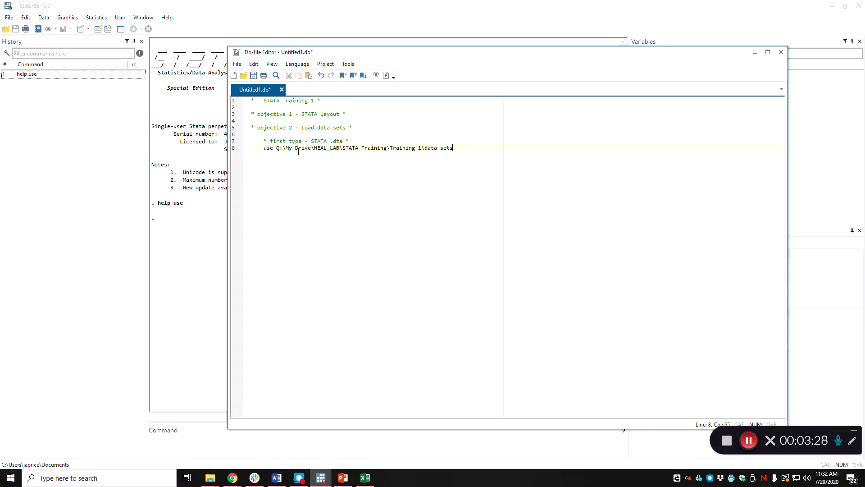
Step: Extend the folder path in the use command with \wages2.dta and enclose the full path in double quotation marks
{"action": "left_click", "coordinate": [276, 147]}
{"action": "type", "text": "\"Q:"}
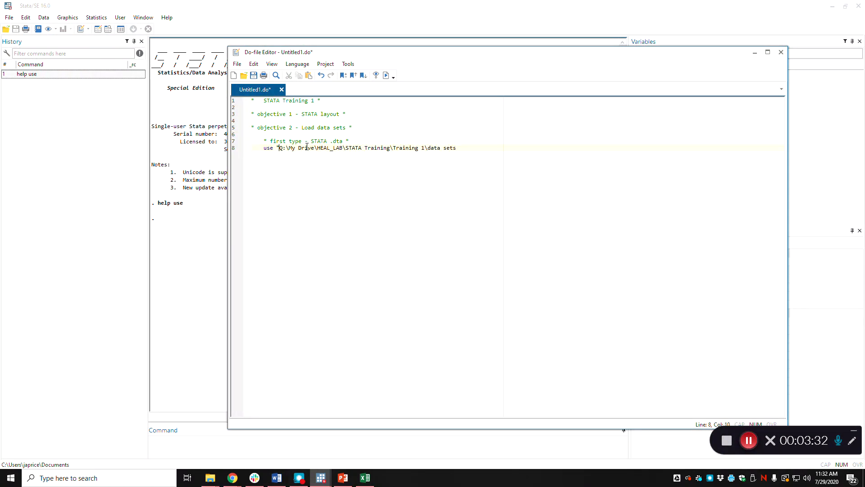
{"action": "type", "text": "\\"}
{"action": "mouse_move", "coordinate": [233, 473]}
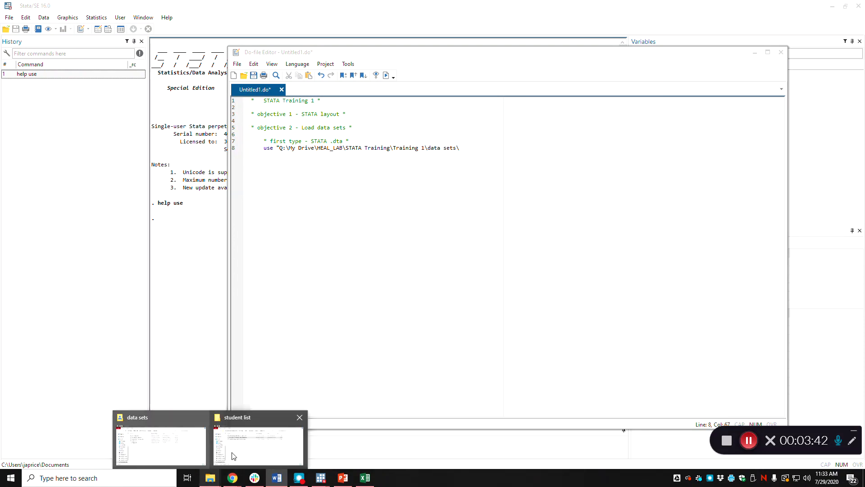
{"action": "left_click", "coordinate": [173, 455]}
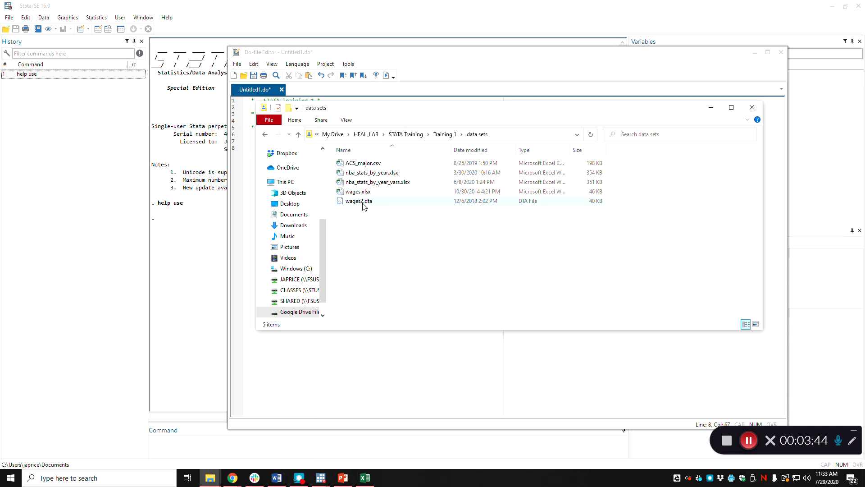
{"action": "mouse_move", "coordinate": [319, 480]}
{"action": "left_click", "coordinate": [347, 432]}
{"action": "type", "text": "ages2.dta"}
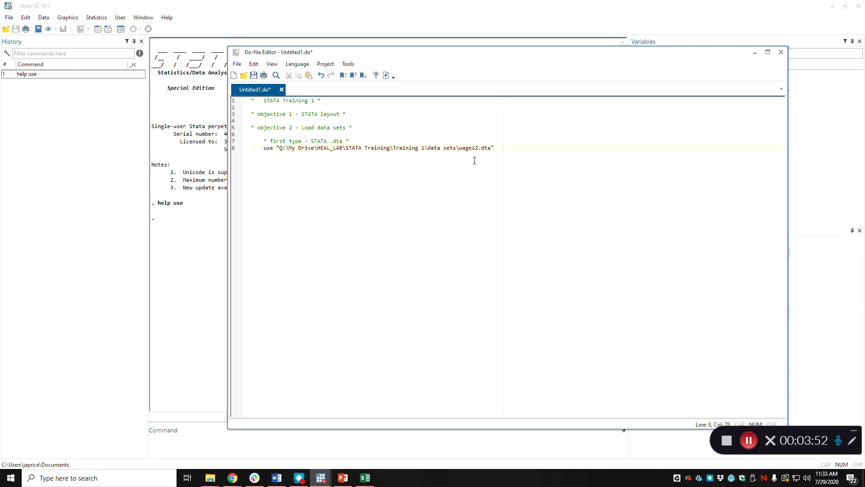
Step: Run the do-file to load wages2.dta, examine the data in the data browser, and close the browser
{"action": "left_click", "coordinate": [386, 76]}
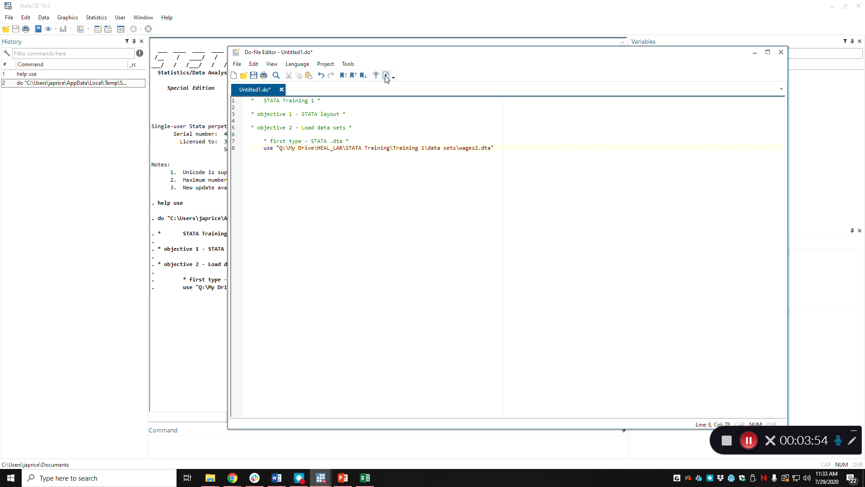
{"action": "left_click", "coordinate": [186, 343]}
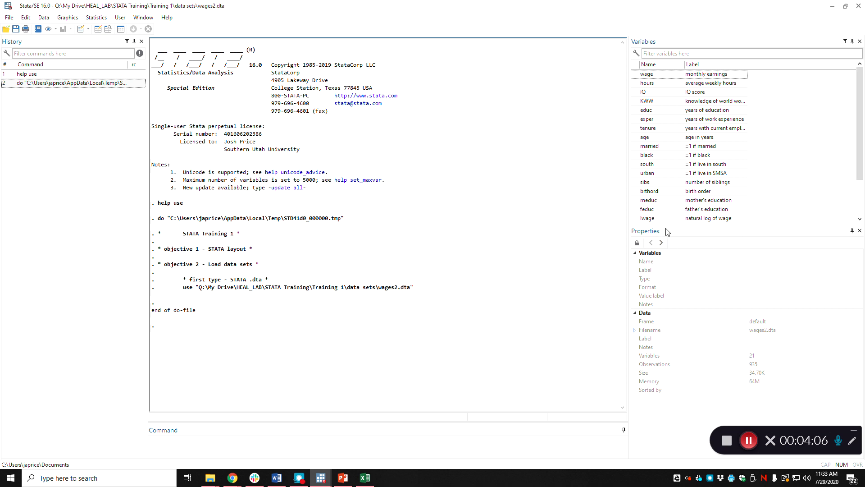
{"action": "left_click", "coordinate": [109, 29]}
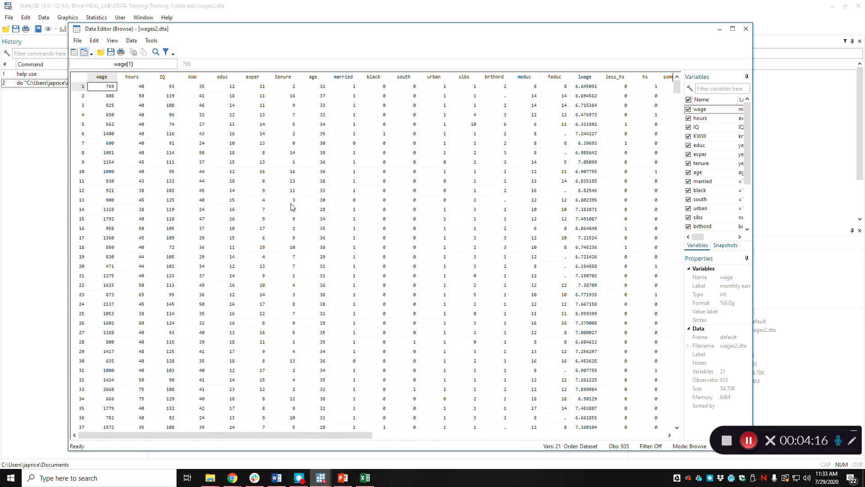
{"action": "left_click", "coordinate": [746, 29]}
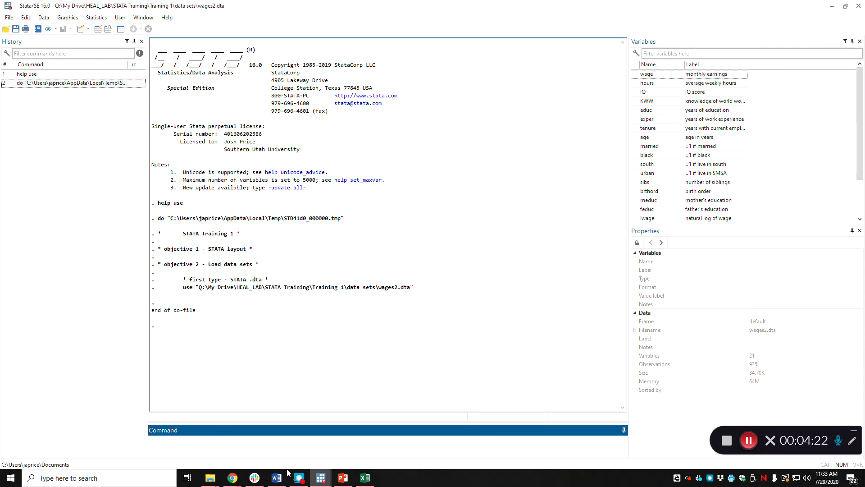
Step: Add the indented comment "* second type - csv" on line 10 of the do-file, below the use command
{"action": "mouse_move", "coordinate": [321, 477]}
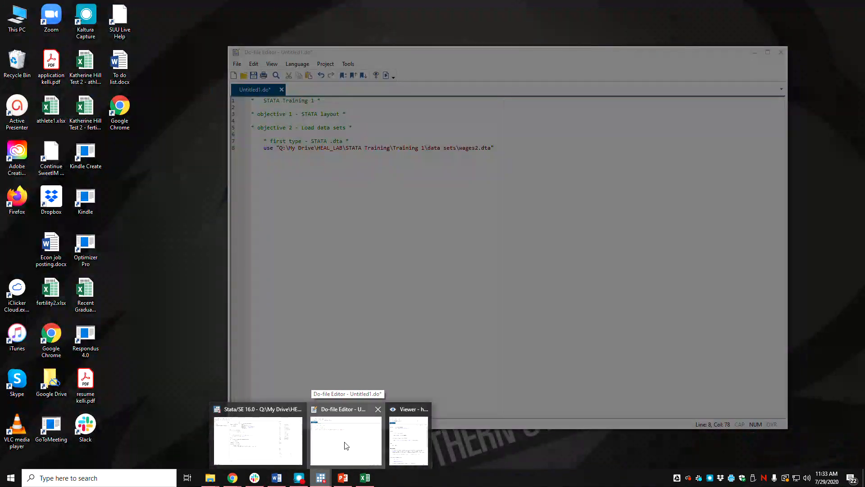
{"action": "left_click", "coordinate": [345, 446]}
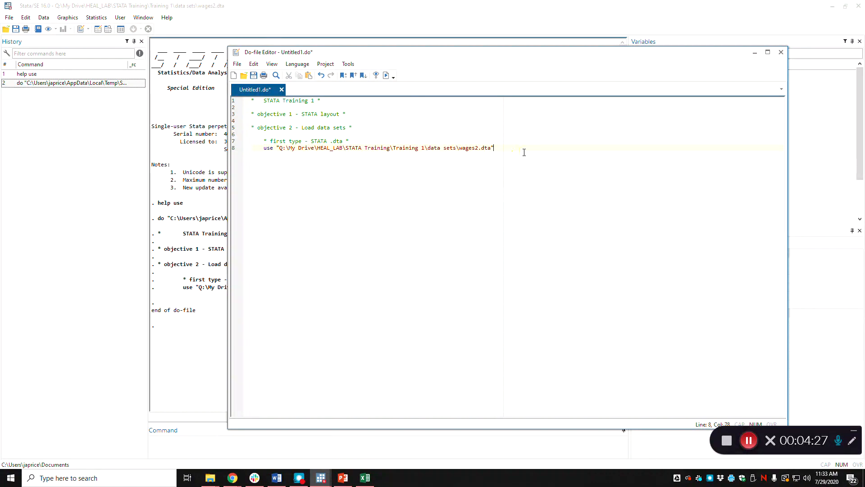
{"action": "key", "text": "Return"}
{"action": "key", "text": "Return"}
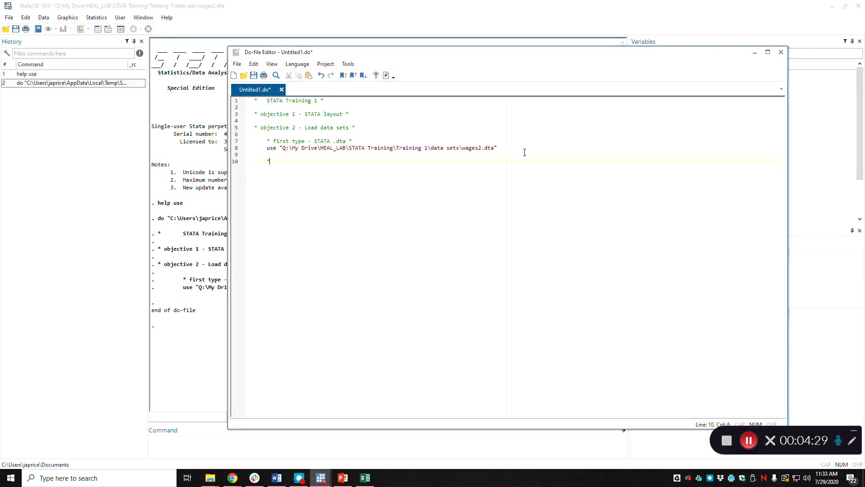
{"action": "type", "text": "* second type - csv file .csv *"}
{"action": "key", "text": "Return"}
Step: Look up the help entry for the insheet command to examine its syntax and options
{"action": "left_click", "coordinate": [219, 447]}
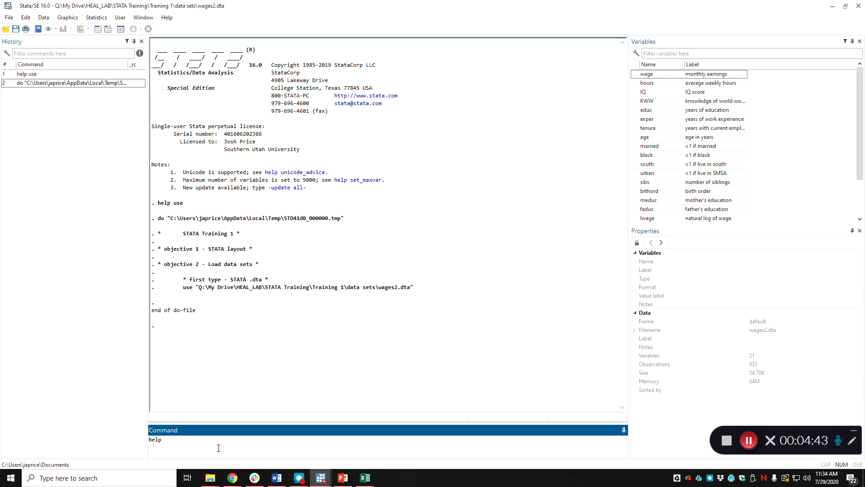
{"action": "type", "text": "help insheet"}
{"action": "key", "text": "Return"}
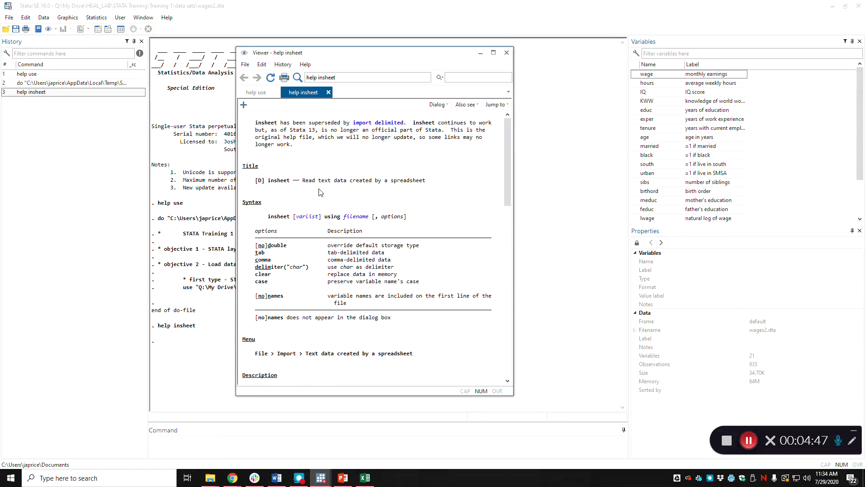
{"action": "key", "text": "alt+Tab"}
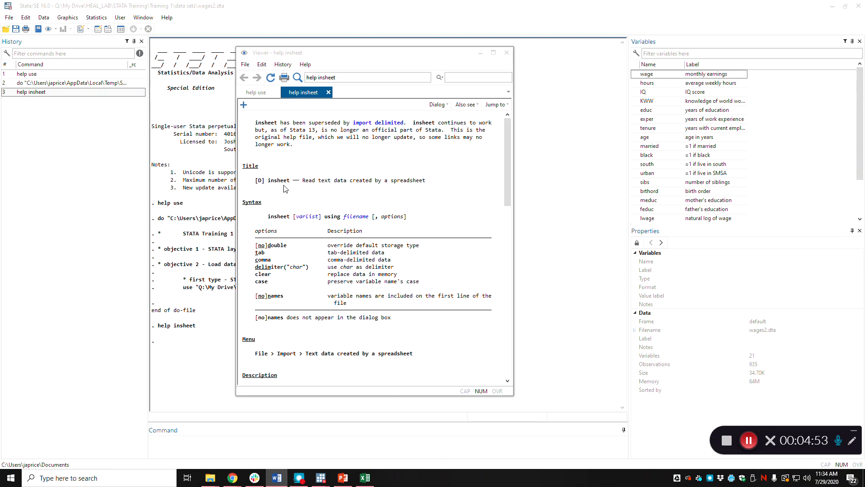
Step: Write an insheet using command on line 11 of the do-file with the data sets folder path in double quotation marks
{"action": "mouse_move", "coordinate": [320, 477]}
{"action": "left_click", "coordinate": [322, 410]}
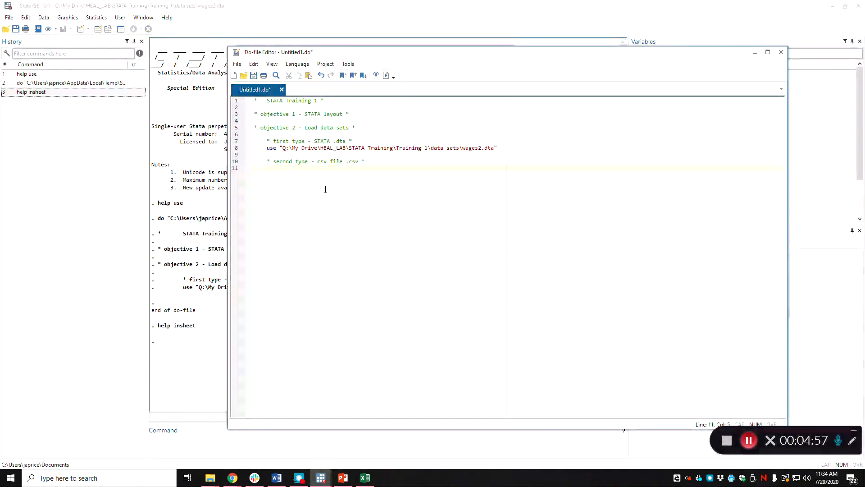
{"action": "type", "text": "insheet using"}
{"action": "type", "text": "Q:\\My Drive\\HEAL_LAB\\STATA Training\\Training 1\\data sets"}
{"action": "type", "text": "\\"}
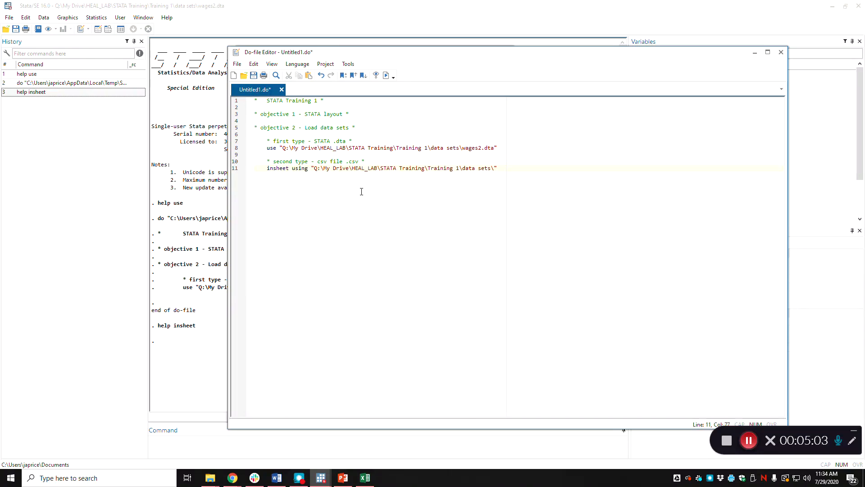
Step: Check the csv file name in the data sets folder and complete the insheet path with ACS_major.csv
{"action": "left_click", "coordinate": [210, 477]}
{"action": "left_click", "coordinate": [160, 444]}
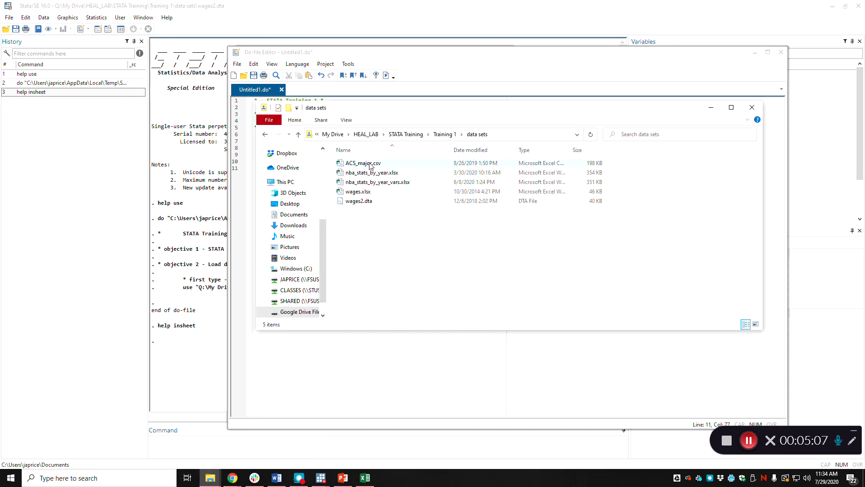
{"action": "left_click", "coordinate": [418, 57]}
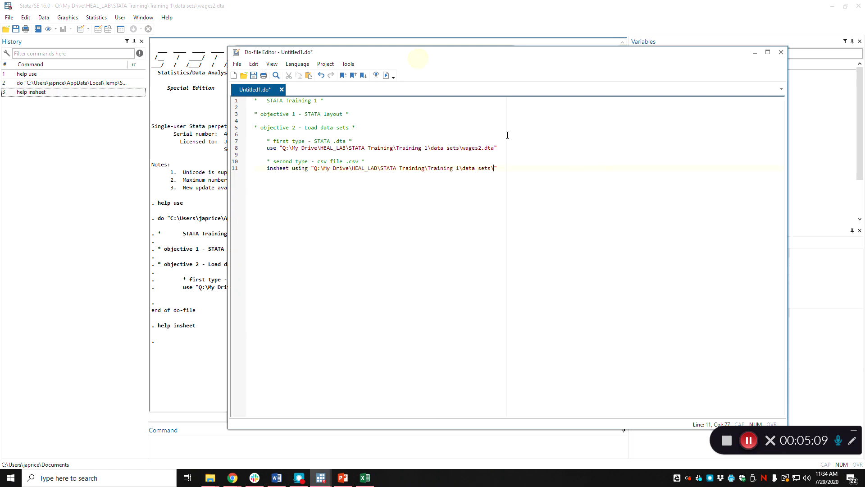
{"action": "type", "text": "S_major.csv"}
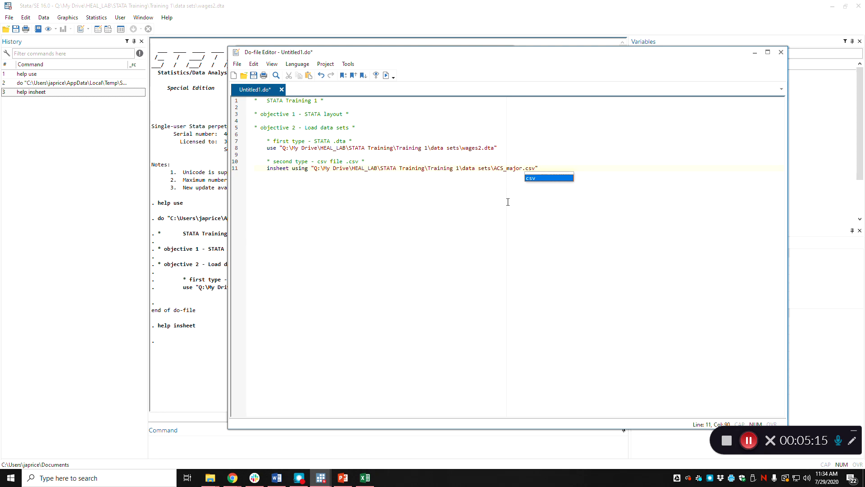
{"action": "key", "text": "Right"}
Step: Run the do-file with the insheet command, read the results output, and return to the do-file
{"action": "left_click", "coordinate": [386, 76]}
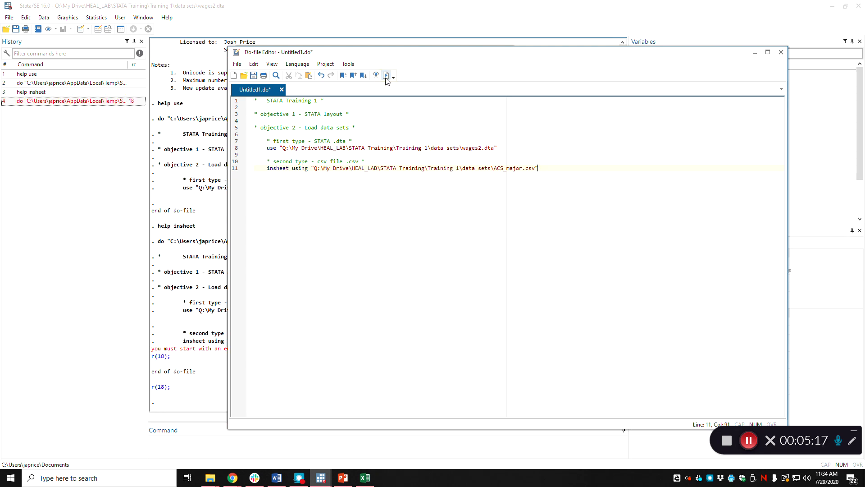
{"action": "left_click", "coordinate": [200, 360]}
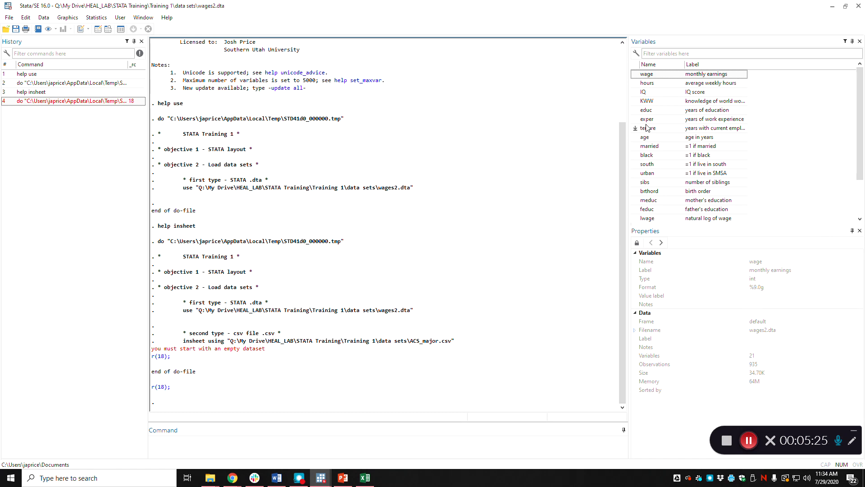
{"action": "key", "text": "ctrl+9"}
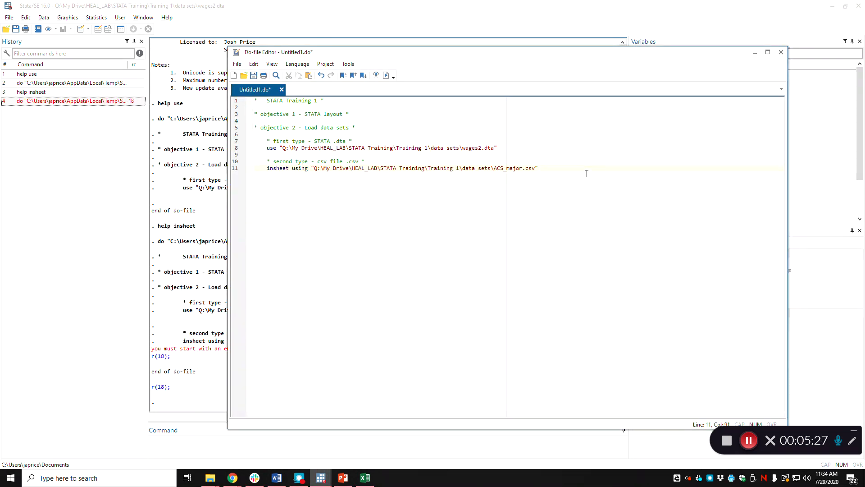
Step: Add the clear option to the insheet command and rerun the do-file to inspect the loaded csv data in the data browser
{"action": "type", "text": "cle"}
{"action": "left_click", "coordinate": [386, 75]}
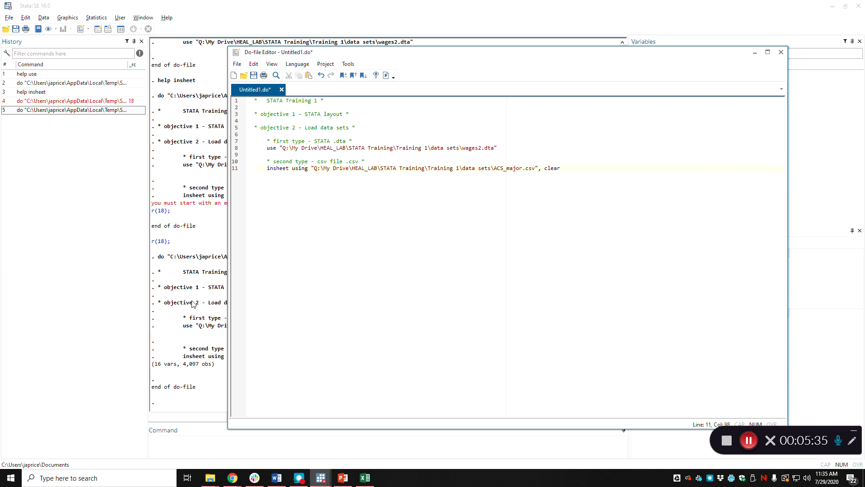
{"action": "left_click", "coordinate": [193, 305]}
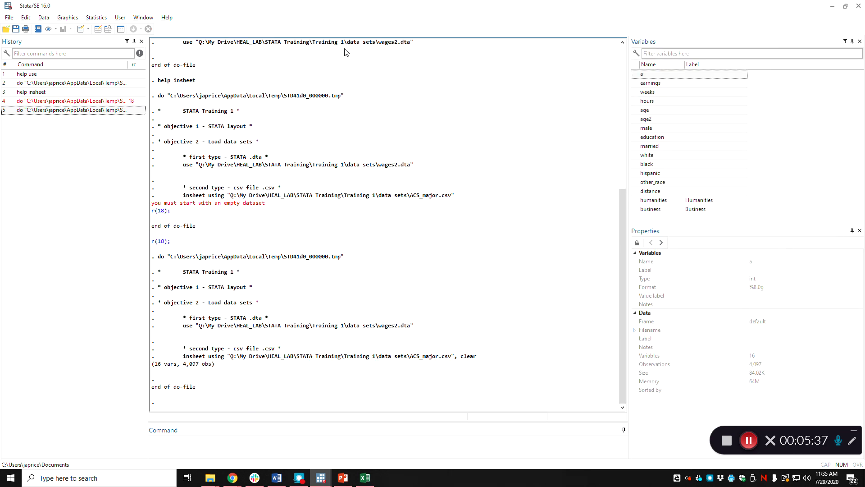
{"action": "left_click", "coordinate": [108, 31]}
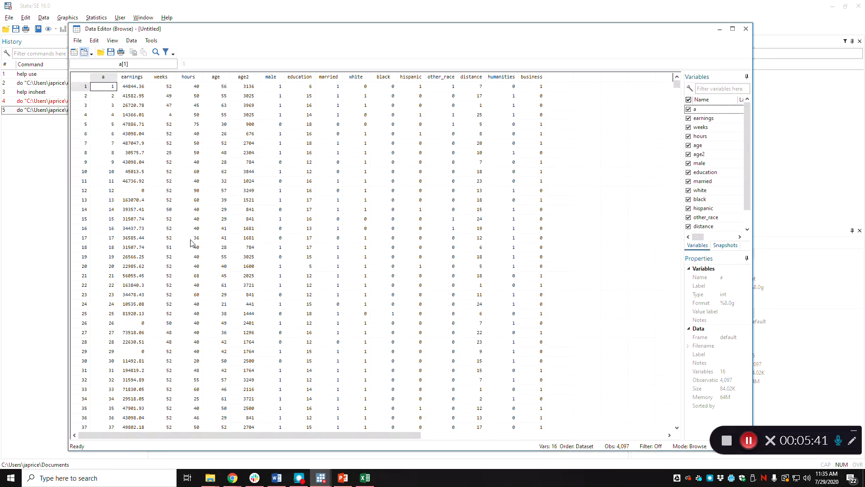
{"action": "left_click", "coordinate": [746, 28]}
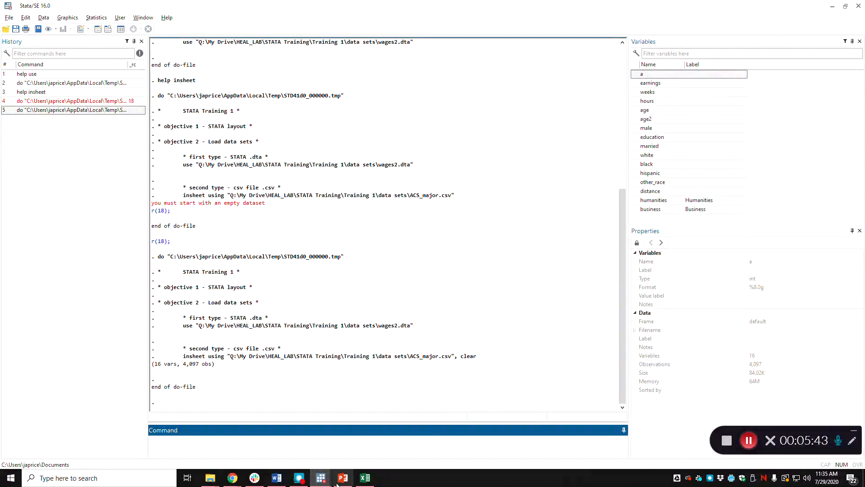
Step: Add the indented comment "* third type - excel .xlsx *" on line 13 of the do-file, below the insheet command
{"action": "mouse_move", "coordinate": [321, 478]}
{"action": "left_click", "coordinate": [342, 437]}
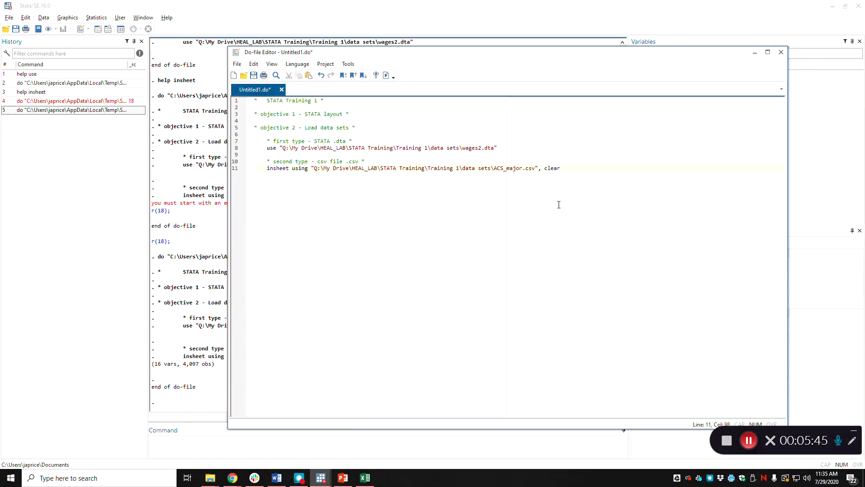
{"action": "key", "text": "Return"}
{"action": "type", "text": "third type - excel .xlsx *"}
{"action": "key", "text": "Return"}
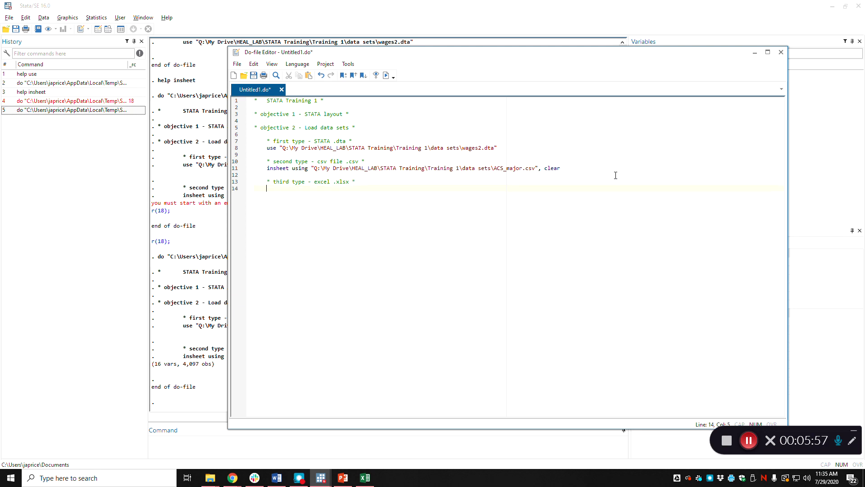
Step: Write an import excel command on line 14 with the data sets folder path in double quotation marks
{"action": "type", "text": "import"}
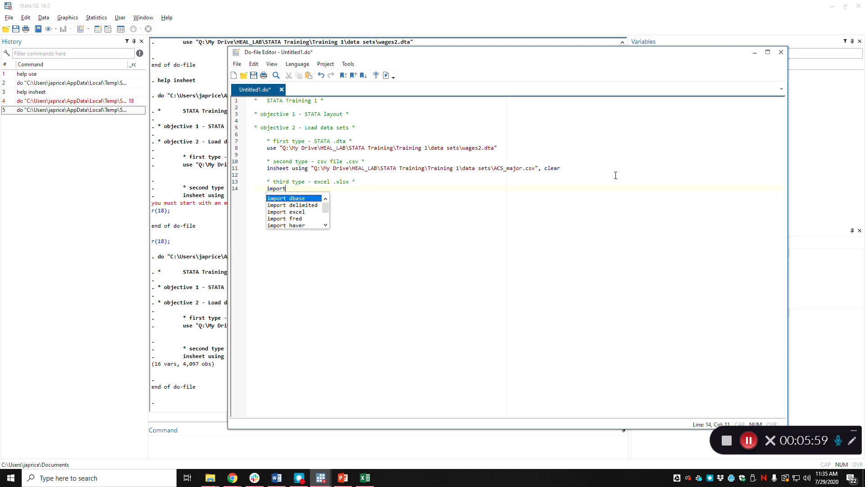
{"action": "type", "text": " excel "}
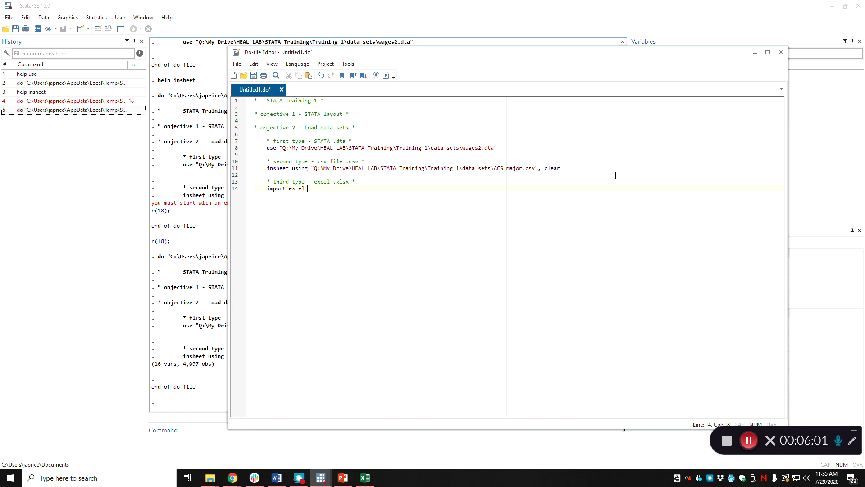
{"action": "type", "text": "\""}
{"action": "type", "text": "Q:\\My Drive\\HEAL_LAB\\STATA Training\\Training 1\\data sets"}
{"action": "type", "text": "\\"}
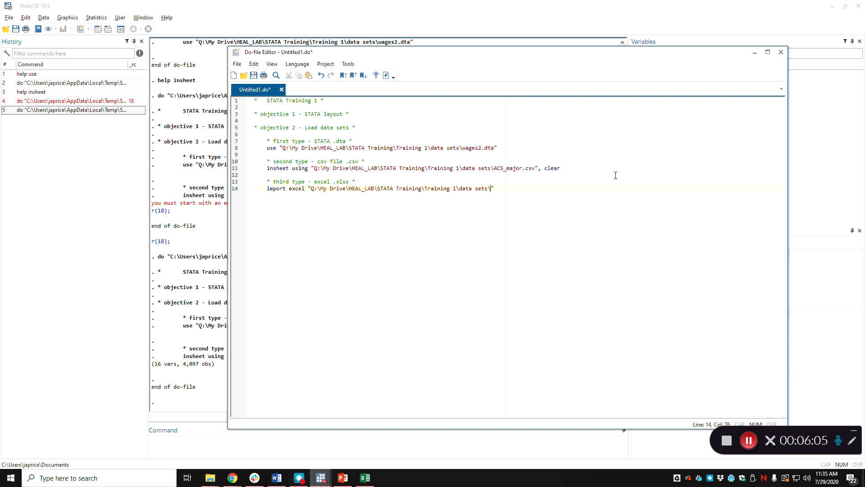
Step: Check the Excel file name in the data sets folder and complete the import excel path with wages.xlsx
{"action": "key", "text": "alt+Tab"}
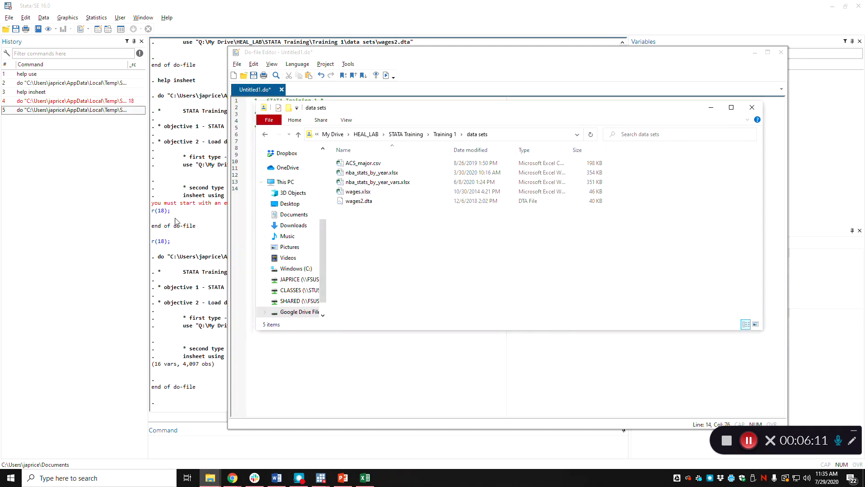
{"action": "left_click", "coordinate": [202, 226]}
{"action": "key", "text": "alt+Tab"}
{"action": "key", "text": "alt+Tab"}
{"action": "type", "text": "wages.xlsx\""}
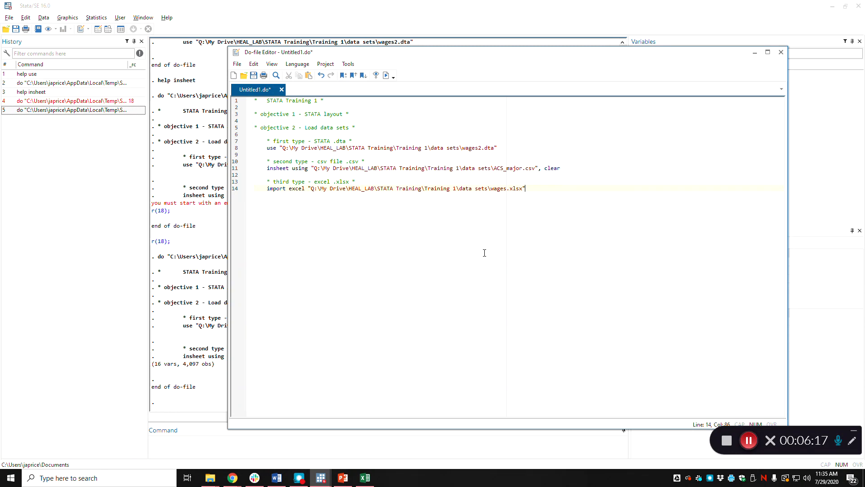
{"action": "type", "text": ", clear"}
Step: Append the options clear, first and an empty sh("") to the import excel command after a comma
{"action": "type", "text": "t"}
{"action": "type", "text": "sh(\""}
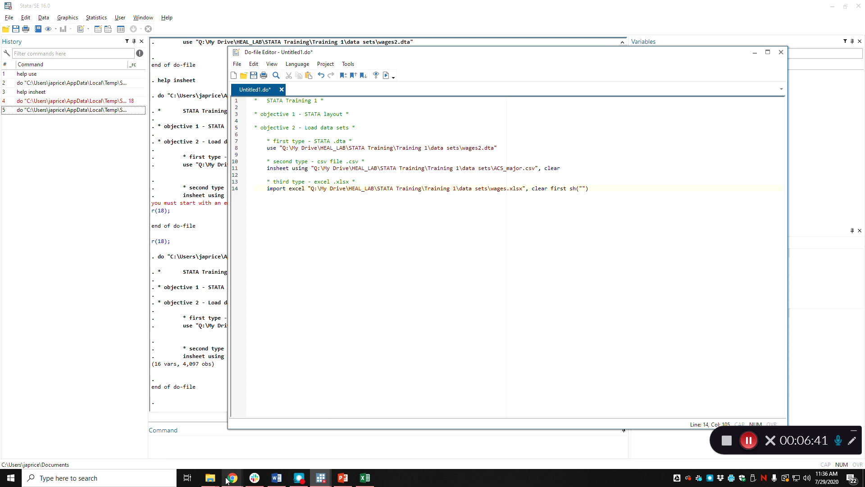
Step: Open wages.xlsx from the data sets folder in Excel to examine its header row and worksheet name, then minimize it
{"action": "mouse_move", "coordinate": [210, 477]}
{"action": "left_click", "coordinate": [174, 445]}
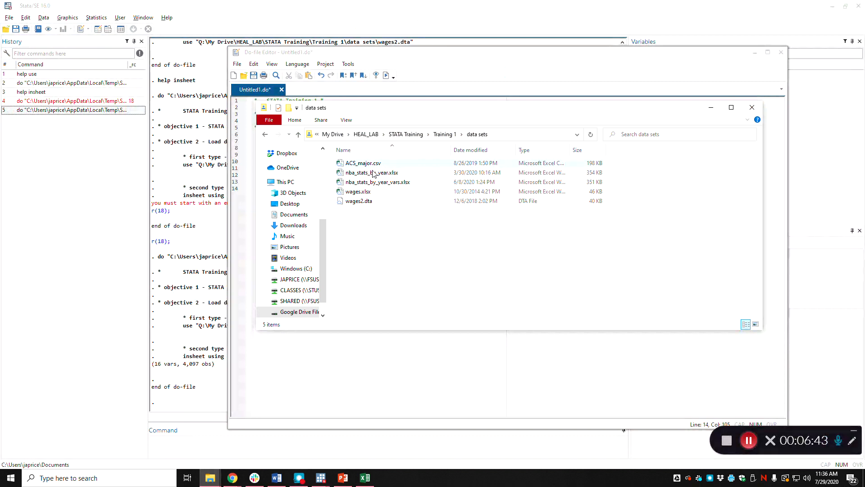
{"action": "double_click", "coordinate": [355, 193]}
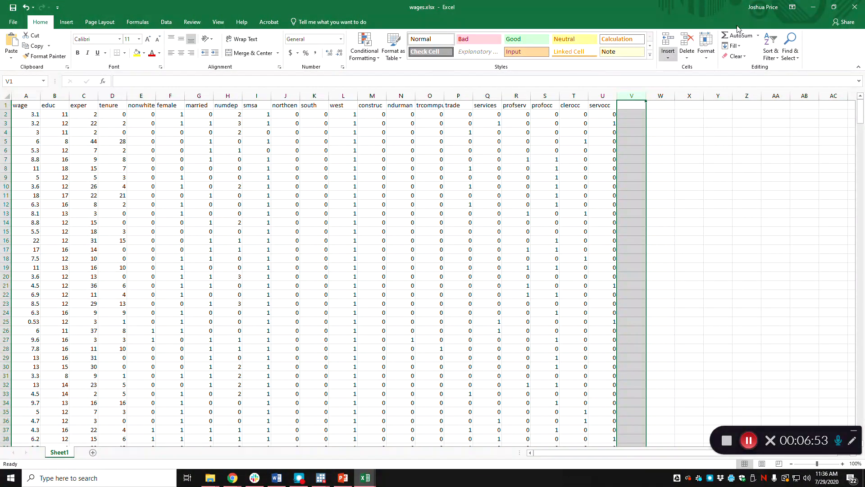
{"action": "left_click", "coordinate": [807, 7]}
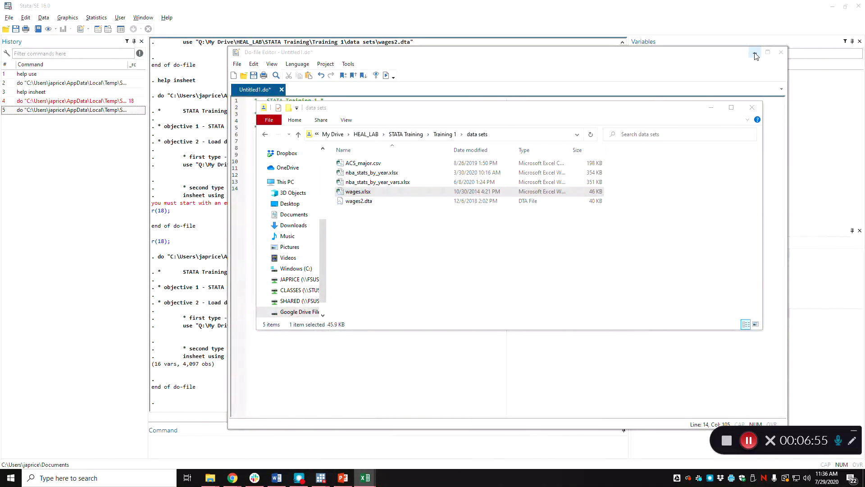
Step: Remove the empty sh("") option from the import excel command and run the do-file
{"action": "left_click", "coordinate": [700, 68]}
{"action": "left_click_drag", "start_coordinate": [588, 188], "coordinate": [569, 188]}
{"action": "key", "text": "BackSpace"}
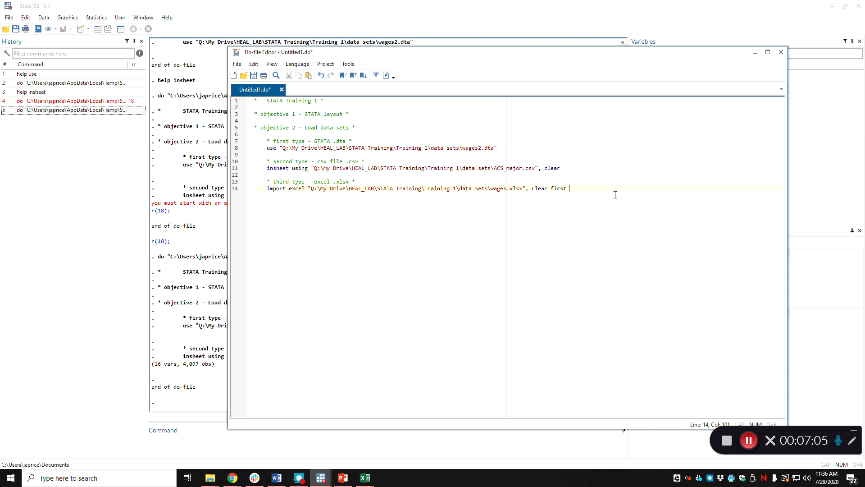
{"action": "left_click", "coordinate": [386, 75]}
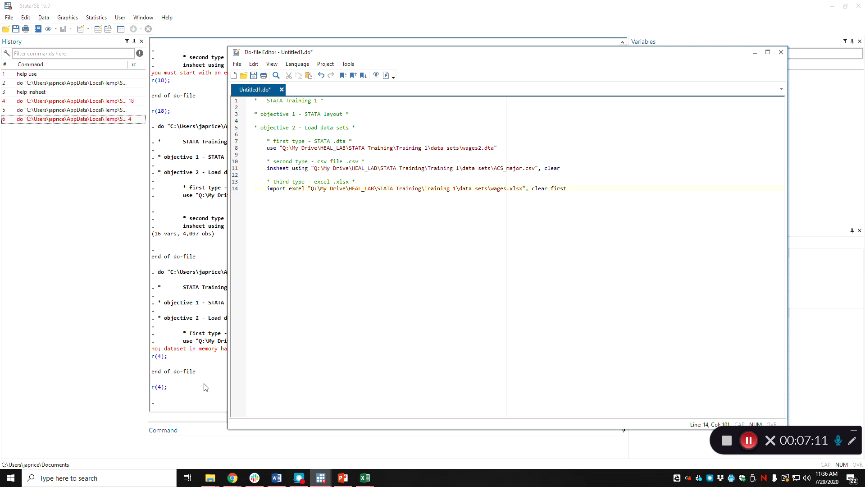
Step: Add the clear option to the use command on line 8 and rerun the do-file to inspect the imported wages.xlsx data
{"action": "left_click", "coordinate": [515, 147]}
{"action": "left_click", "coordinate": [385, 75]}
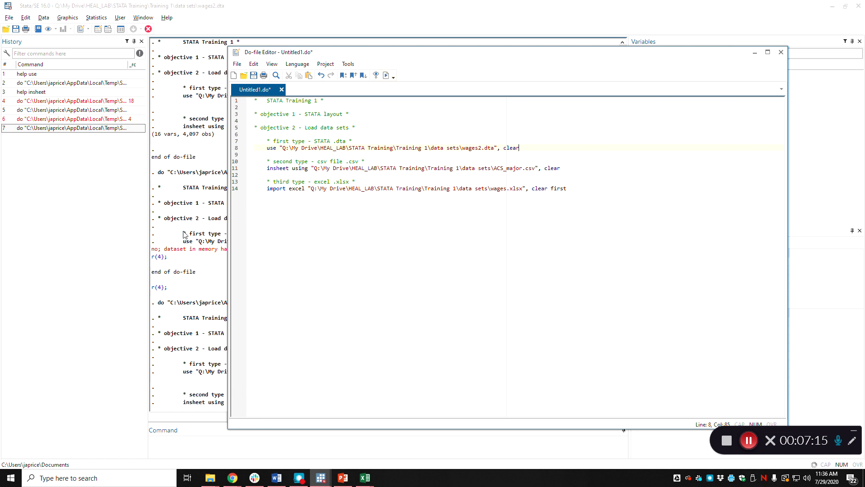
{"action": "left_click", "coordinate": [202, 310]}
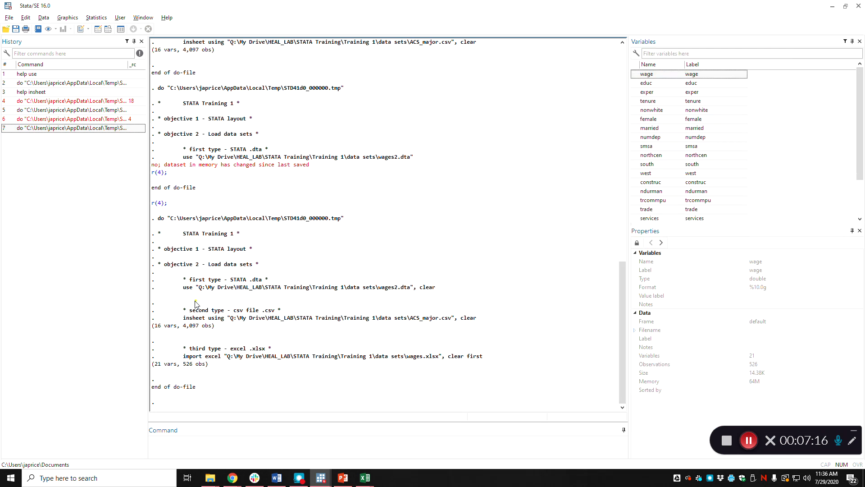
{"action": "left_click", "coordinate": [110, 30]}
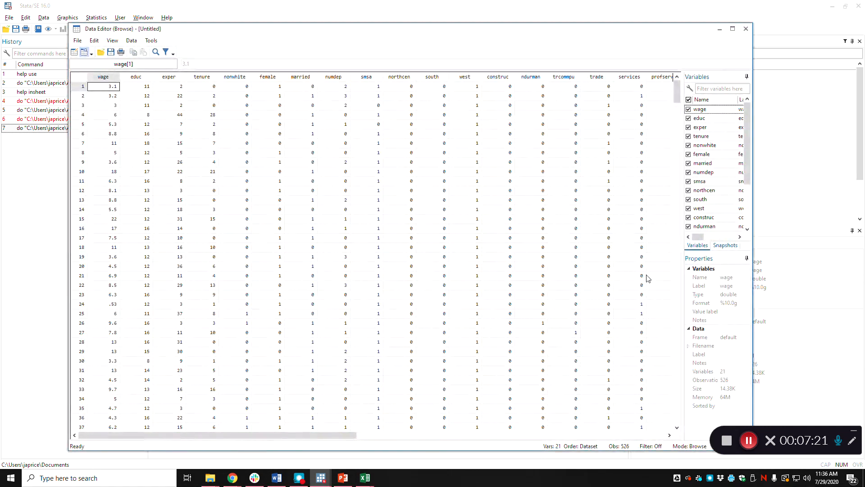
{"action": "left_click", "coordinate": [746, 29]}
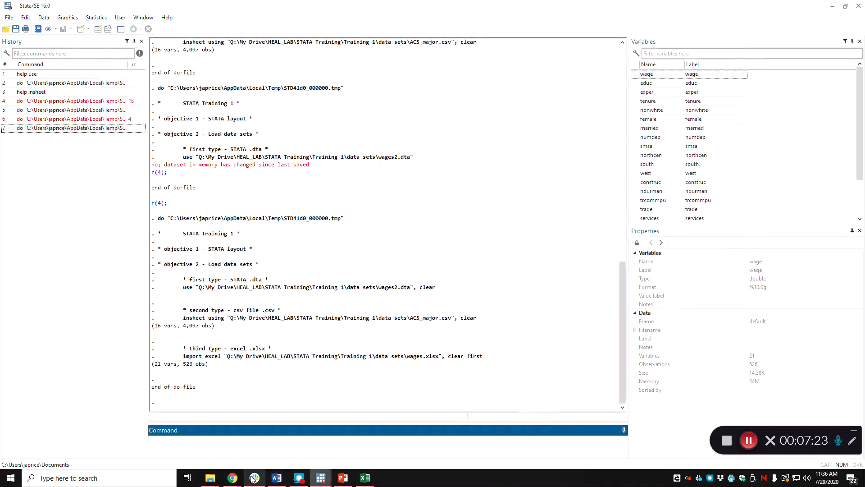
Step: Add the sheet option sh("Sheet 1") to the end of the import excel command on line 14
{"action": "mouse_move", "coordinate": [325, 479]}
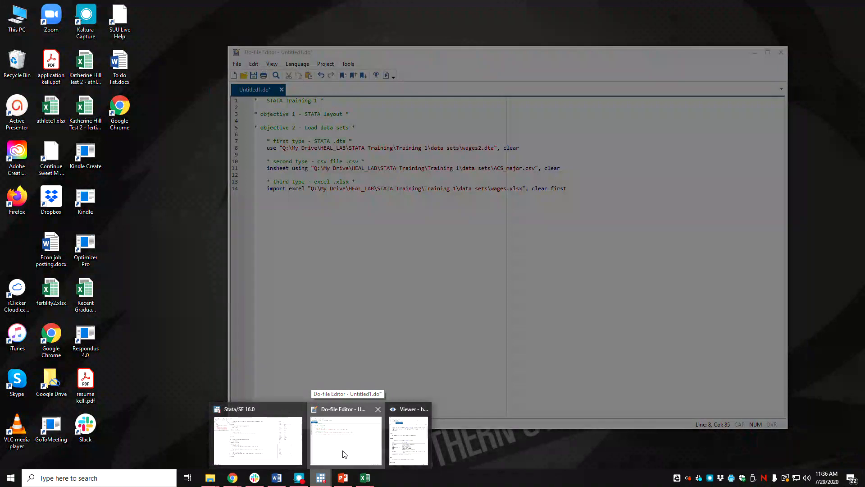
{"action": "left_click", "coordinate": [344, 452]}
{"action": "left_click", "coordinate": [599, 188]}
{"action": "type", "text": "sh(\"Sheet1"}
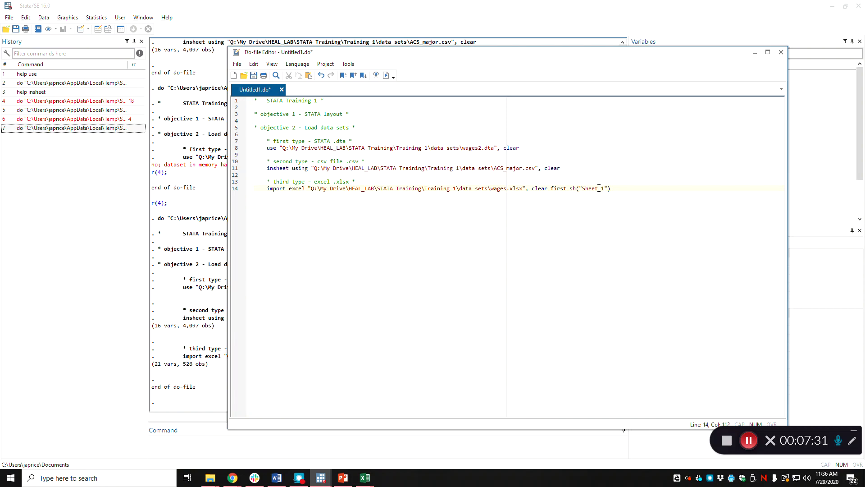
Step: Check the worksheet name in the open wages.xlsx workbook and correct the sheet option to sh("Sheet1")
{"action": "left_click", "coordinate": [367, 475]}
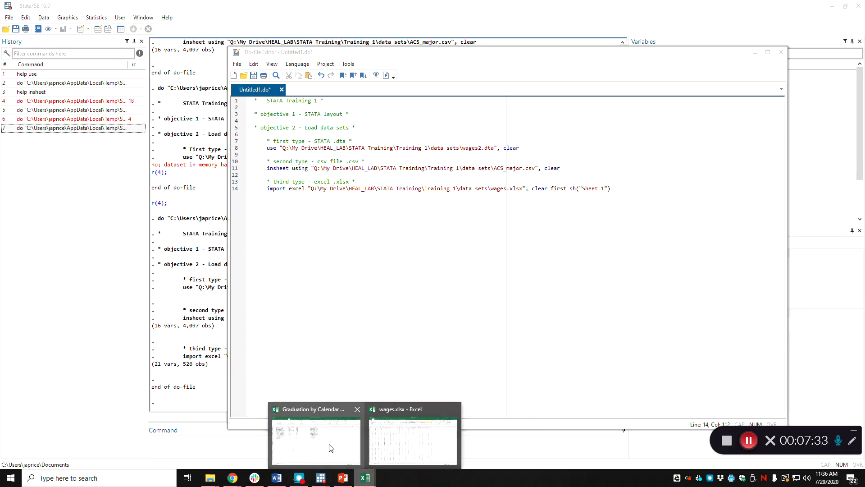
{"action": "left_click", "coordinate": [392, 439]}
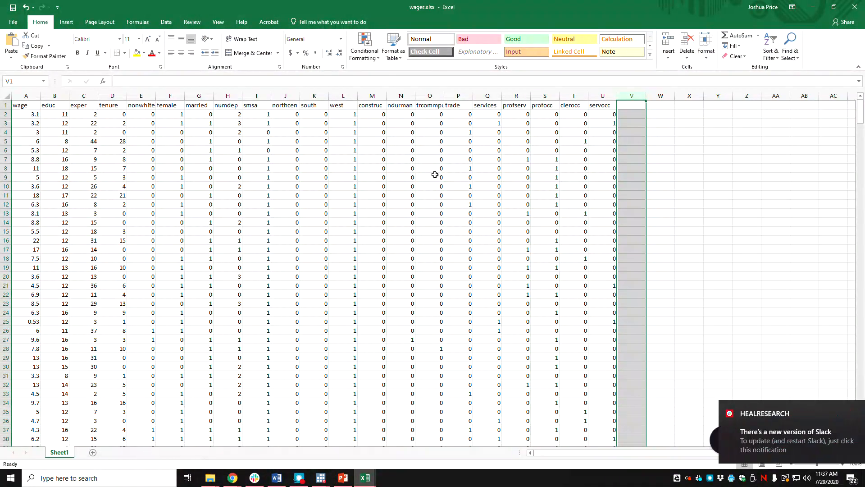
{"action": "key", "text": "alt+Tab"}
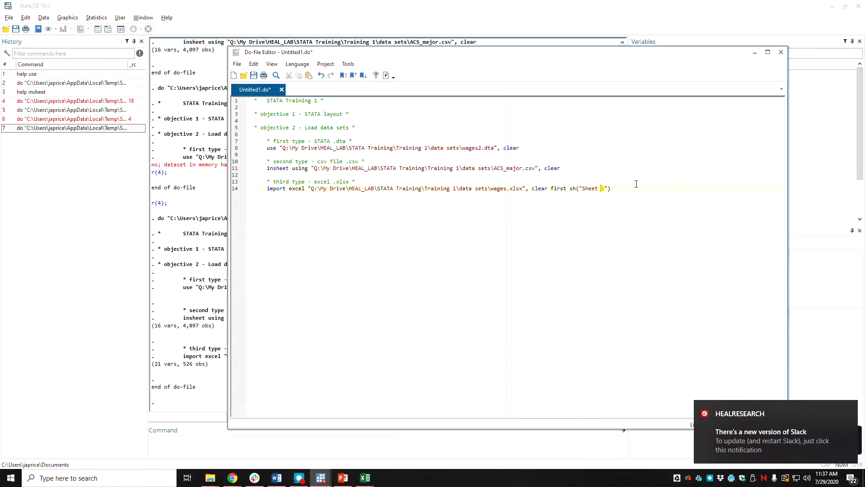
Step: Run the do-file with the sheet option and examine the imported wages data in the data browser
{"action": "left_click", "coordinate": [386, 76]}
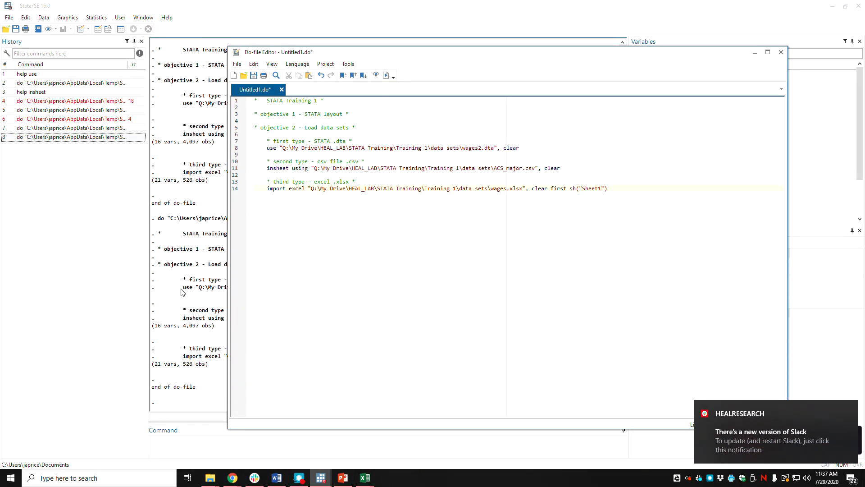
{"action": "left_click", "coordinate": [185, 347]}
{"action": "left_click", "coordinate": [108, 29]}
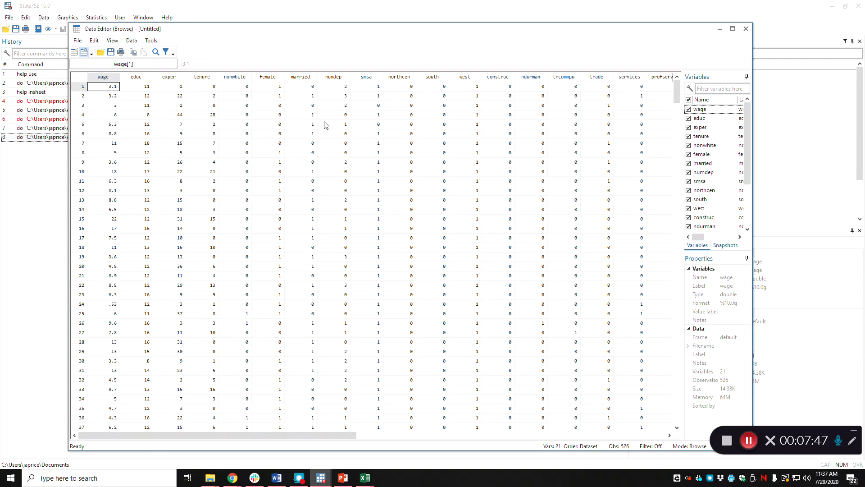
Step: Switch to the PowerPoint presentation to review the slide listing the training objectives
{"action": "left_click", "coordinate": [343, 477]}
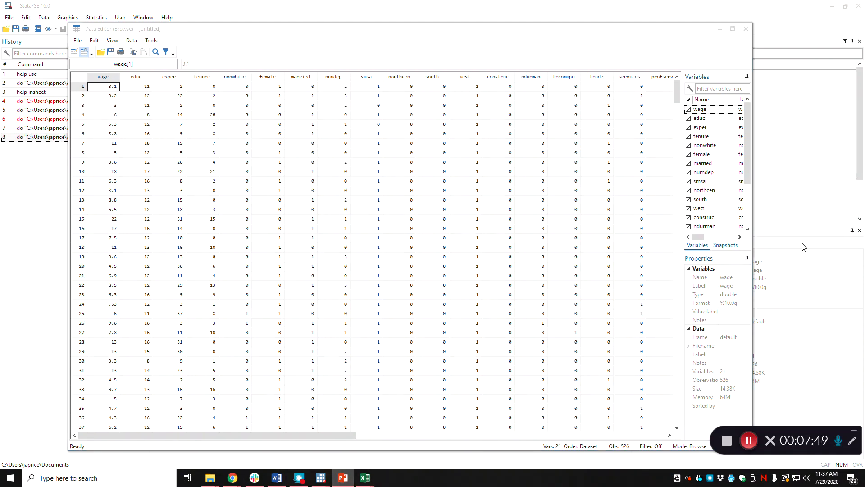
{"action": "left_click_drag", "start_coordinate": [676, 83], "coordinate": [393, 0]}
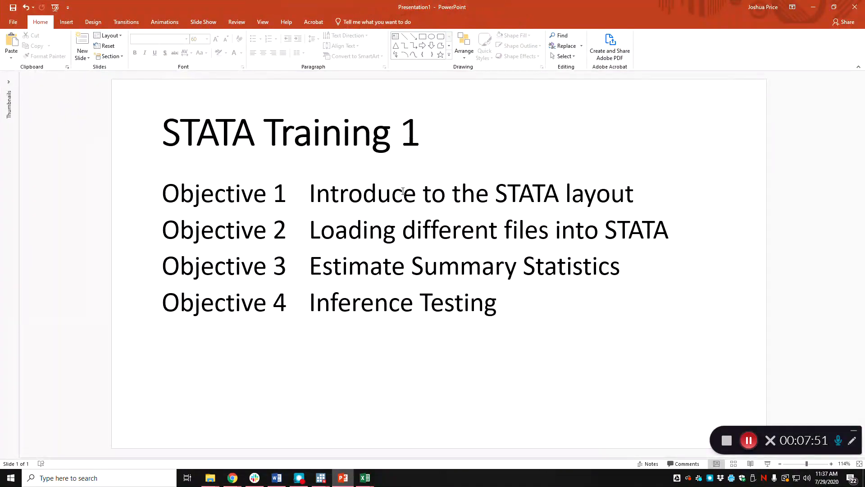